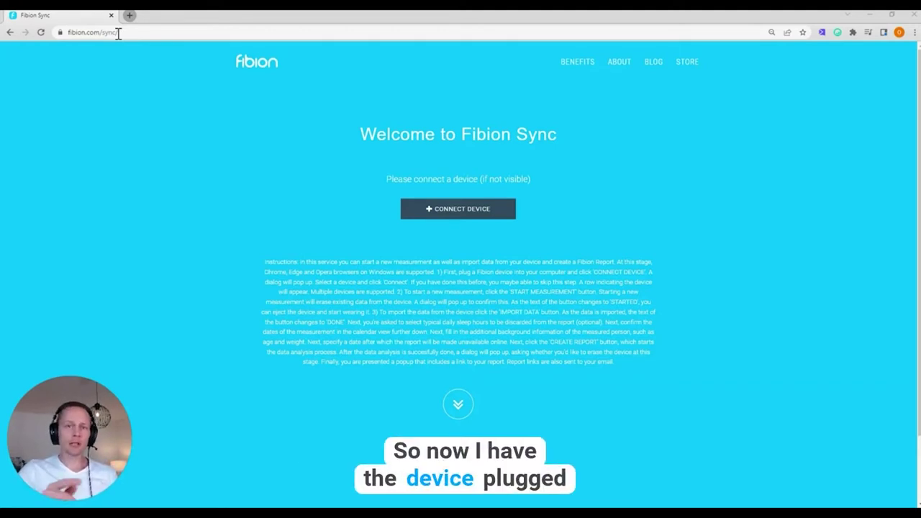
Connect the Unknown Device from the HID chooser so Device 321 shows data and 90% battery
click(445, 217)
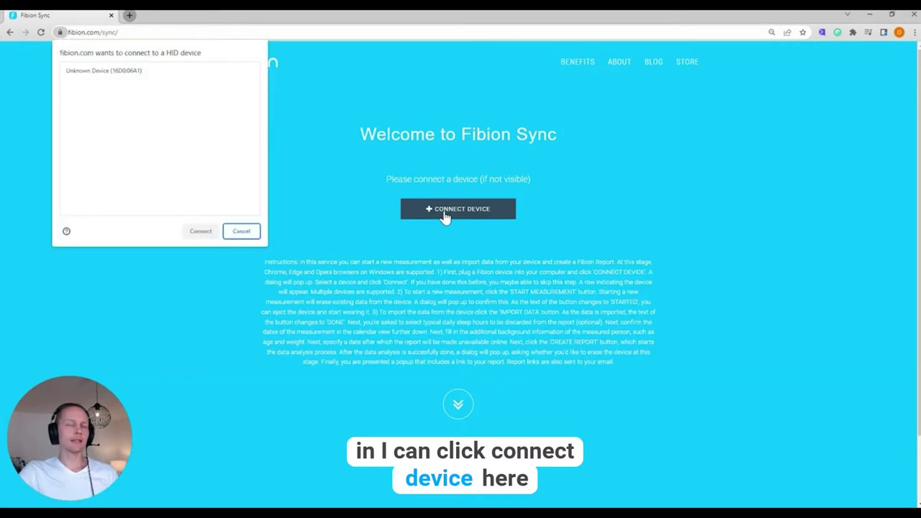
click(107, 72)
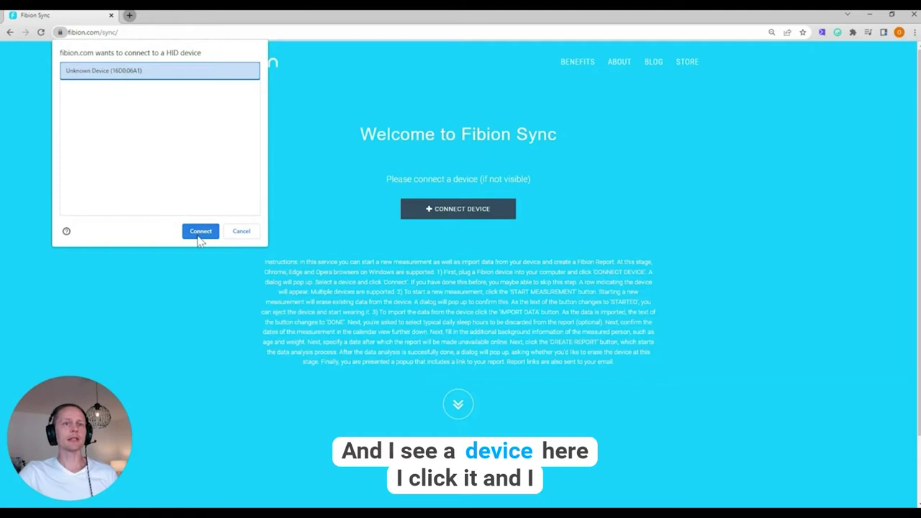
click(200, 237)
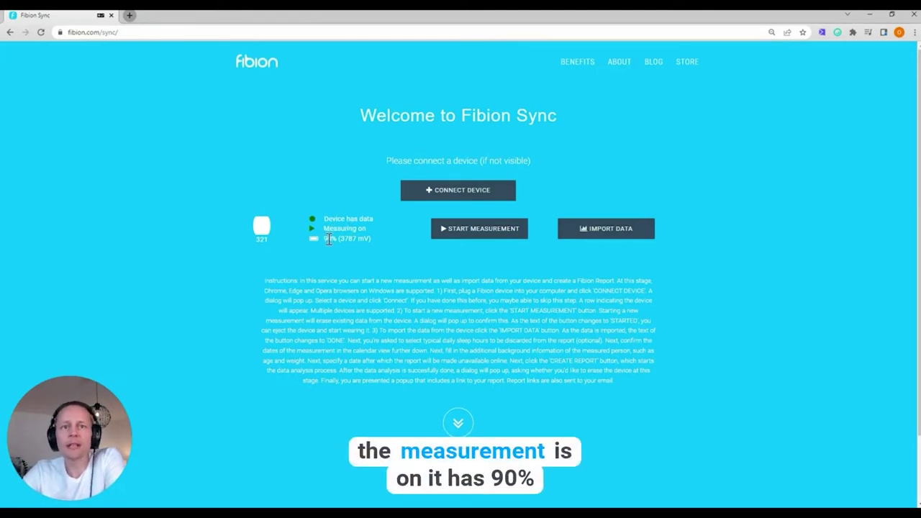
mouse_move(357, 240)
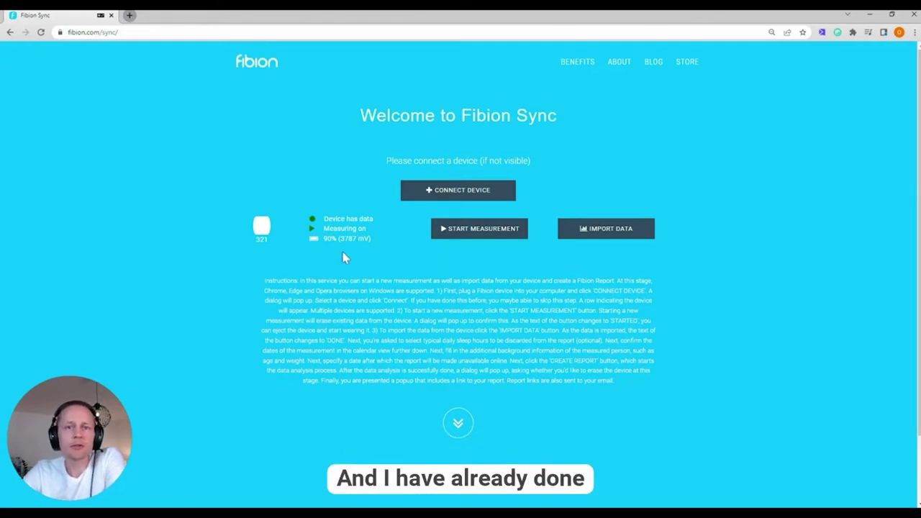
Import the device data, change bedtime from 23 to 24, and remove sleep hours 24–07
click(624, 235)
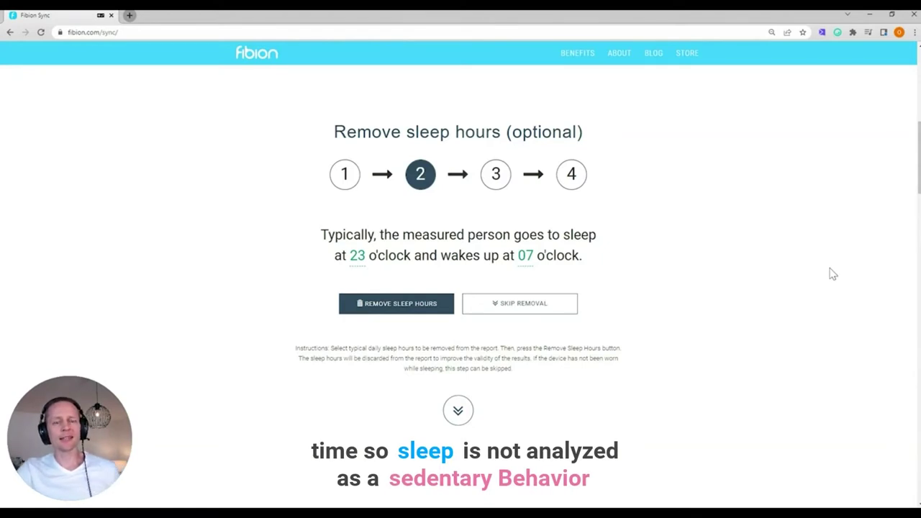
click(362, 262)
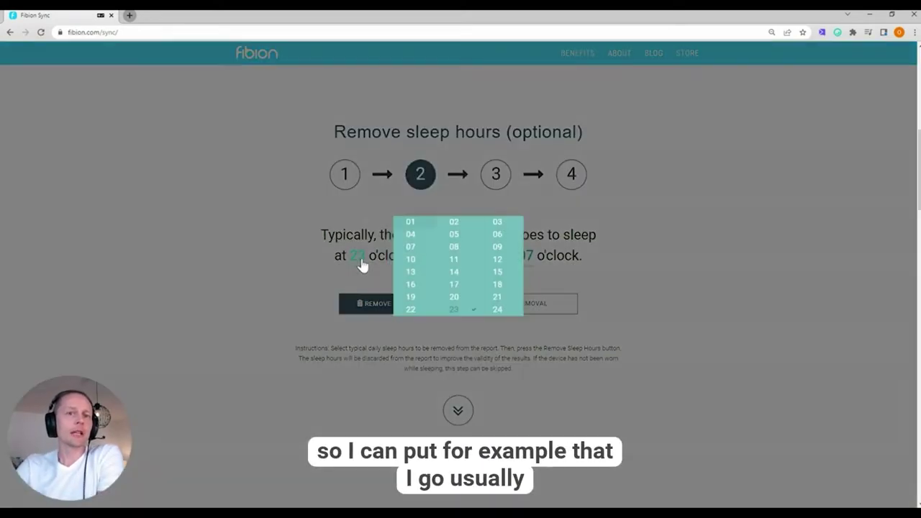
click(496, 312)
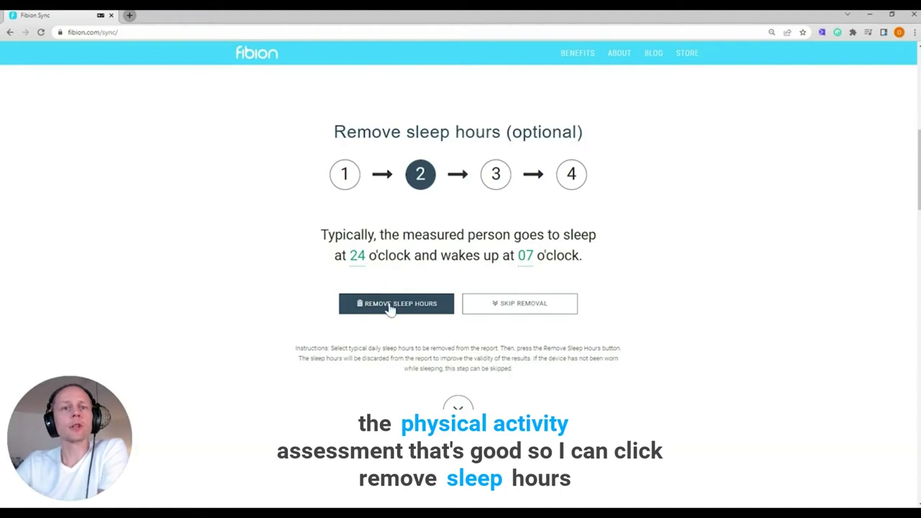
click(391, 305)
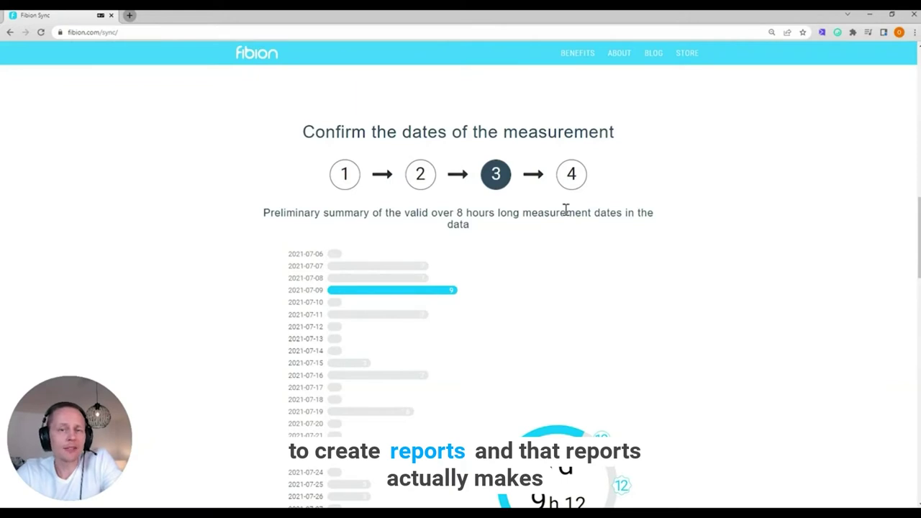
Toggle 9 July 2021 off and back on in the July calendar, keeping it as the report date
scroll(565, 210, down, 2)
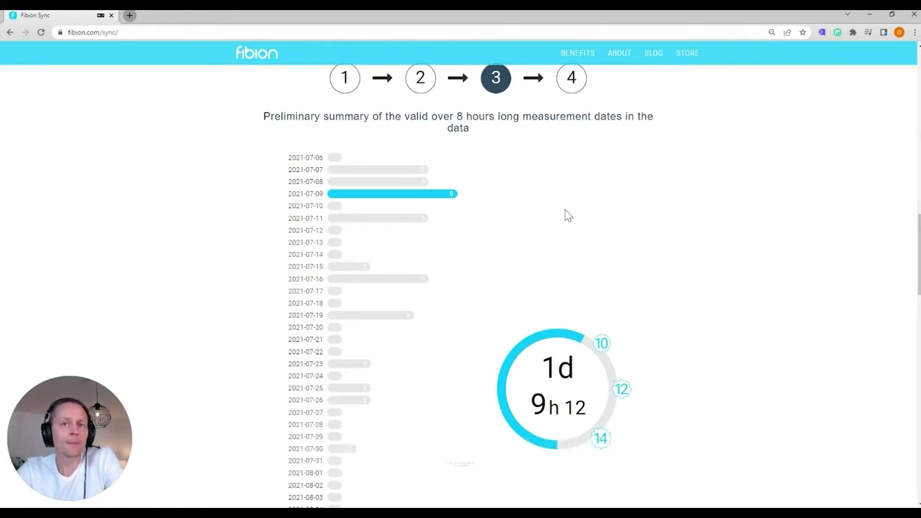
scroll(565, 214, down, 1)
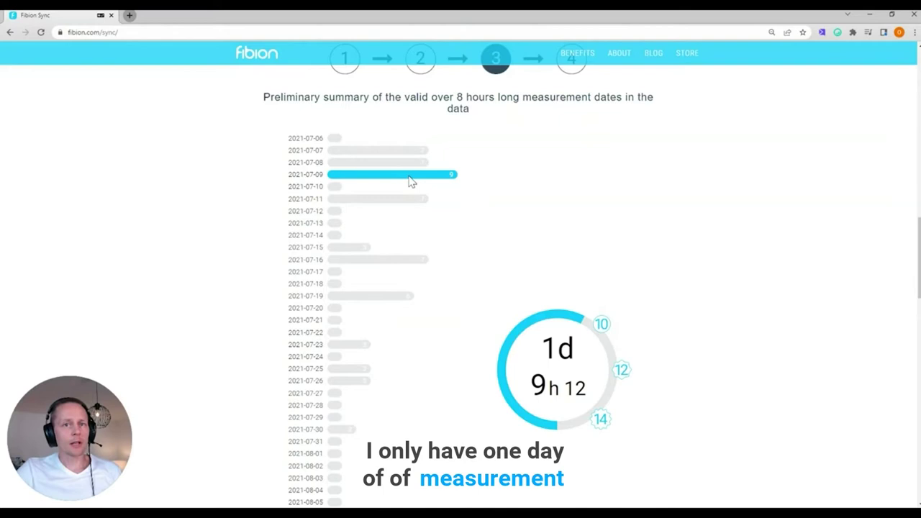
scroll(410, 181, down, 8)
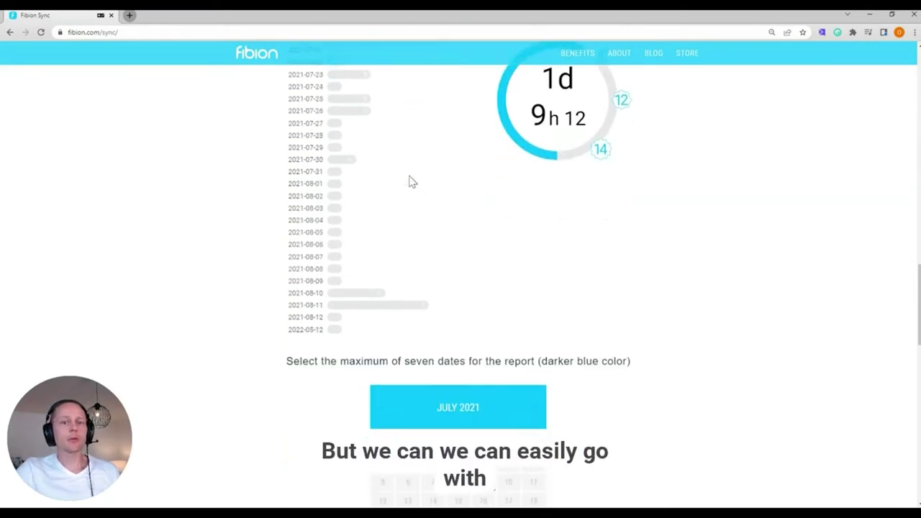
scroll(410, 181, up, 2)
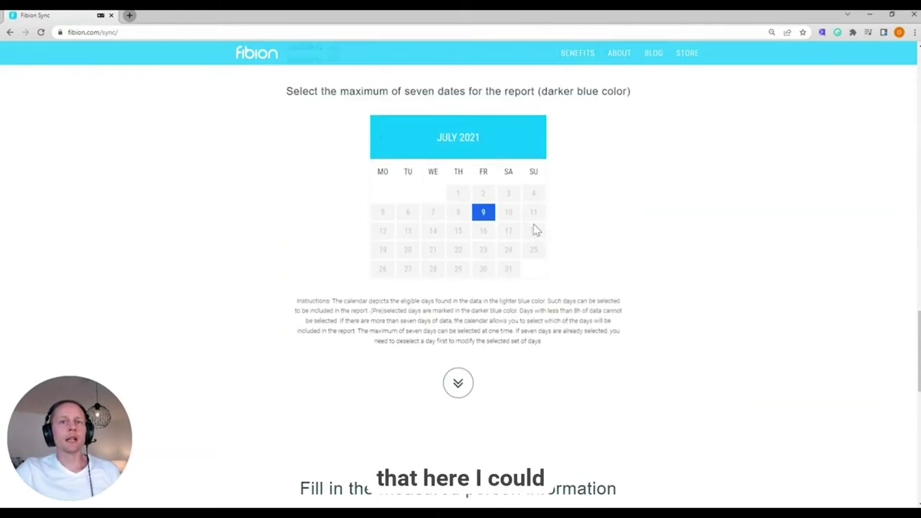
click(482, 214)
click(482, 214)
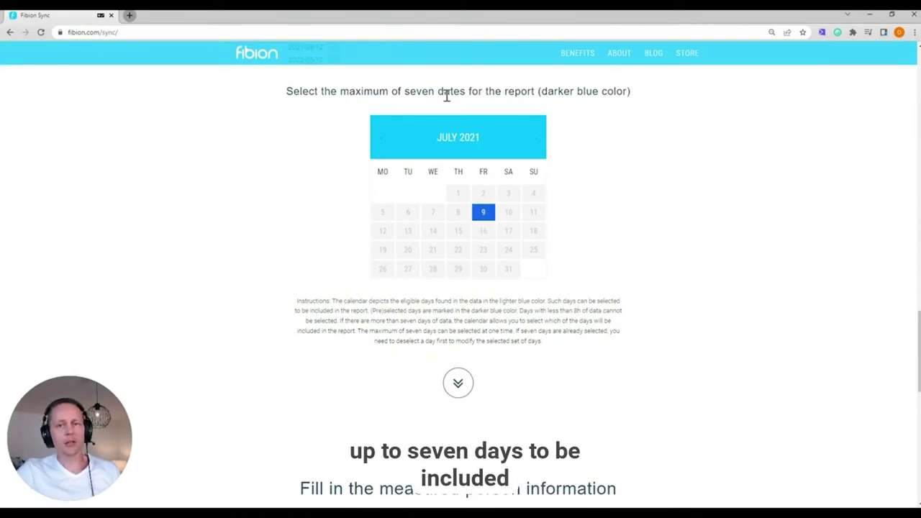
scroll(446, 96, down, 1)
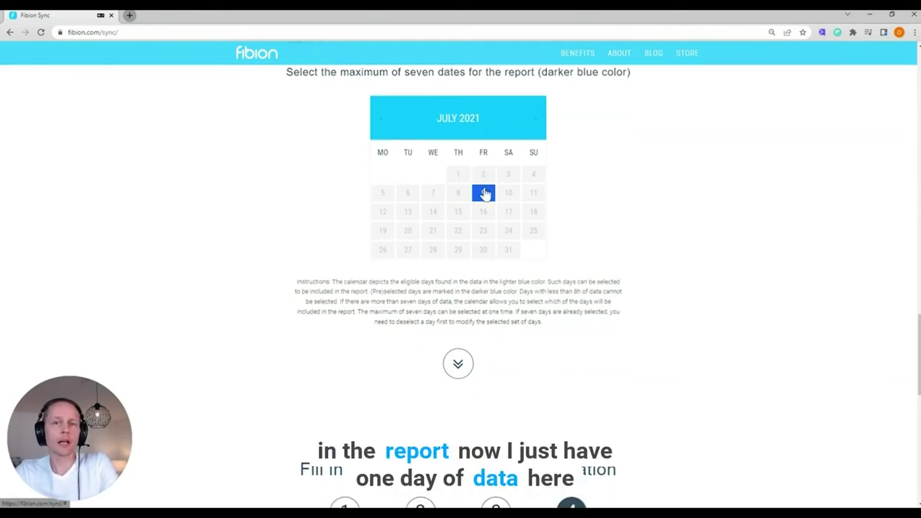
scroll(484, 193, down, 5)
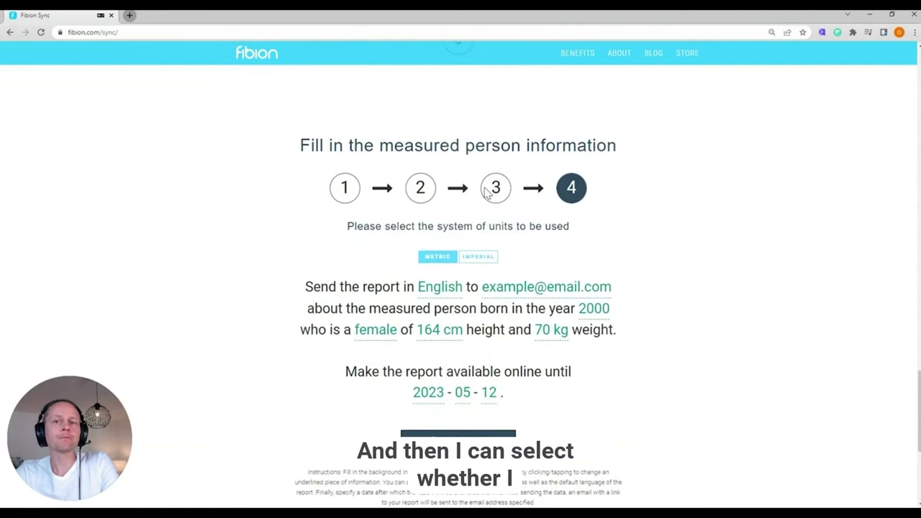
scroll(486, 193, down, 3)
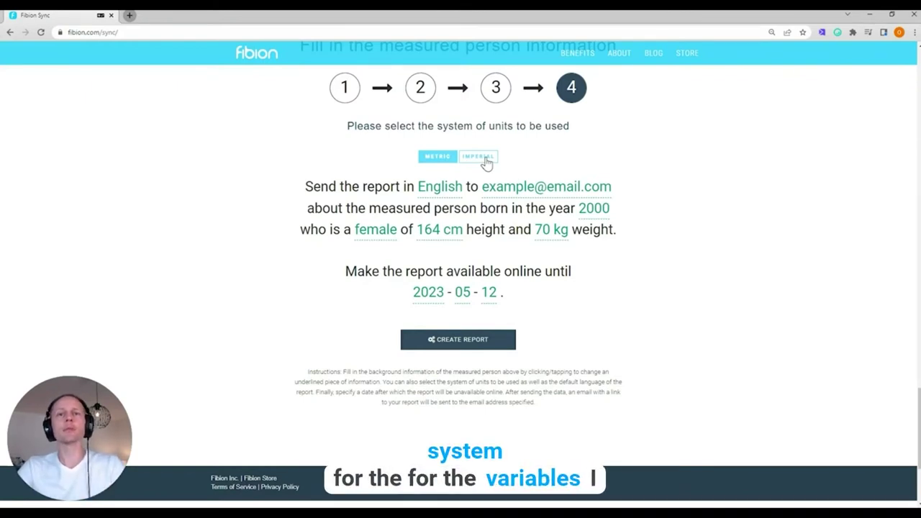
Keep English as the report language and fill in the recipient e-mail from saved suggestions
click(444, 189)
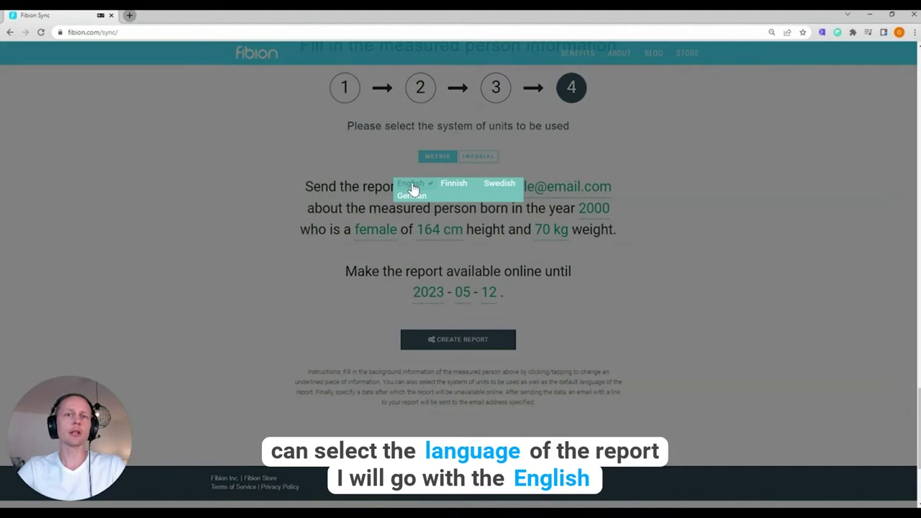
click(413, 189)
click(523, 191)
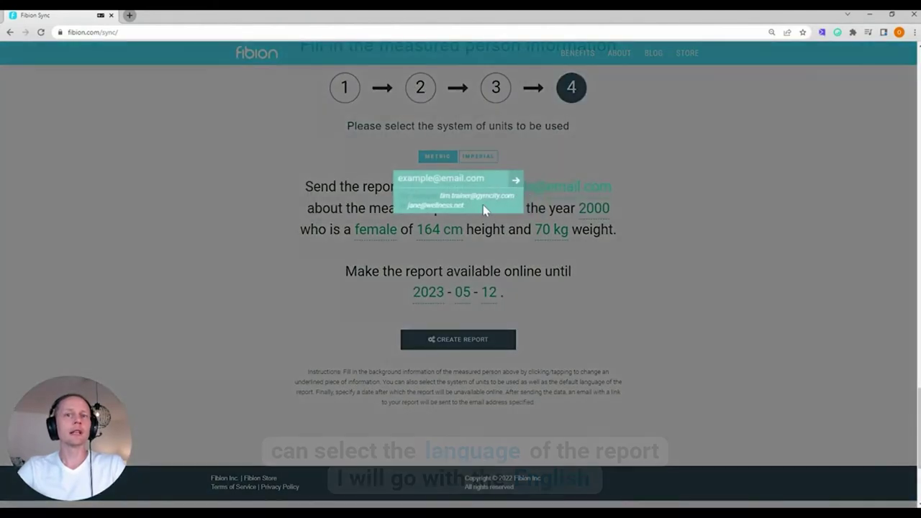
click(469, 187)
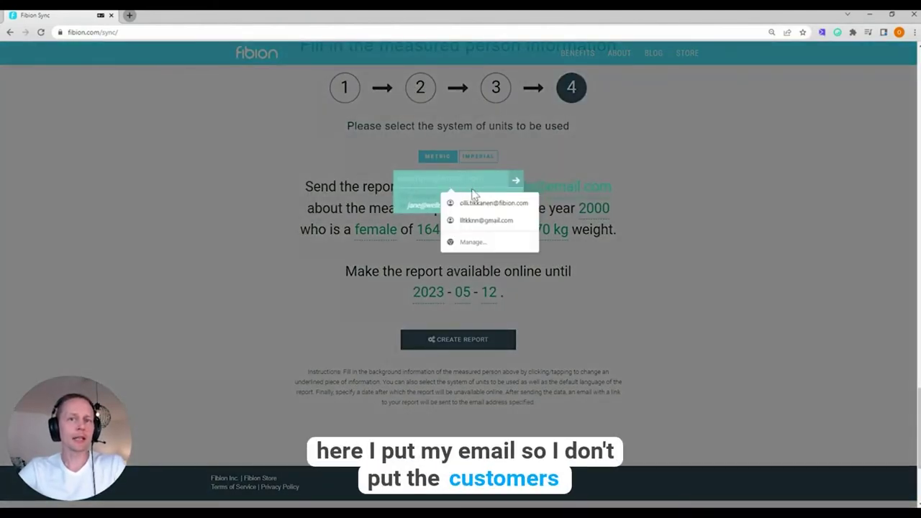
click(475, 205)
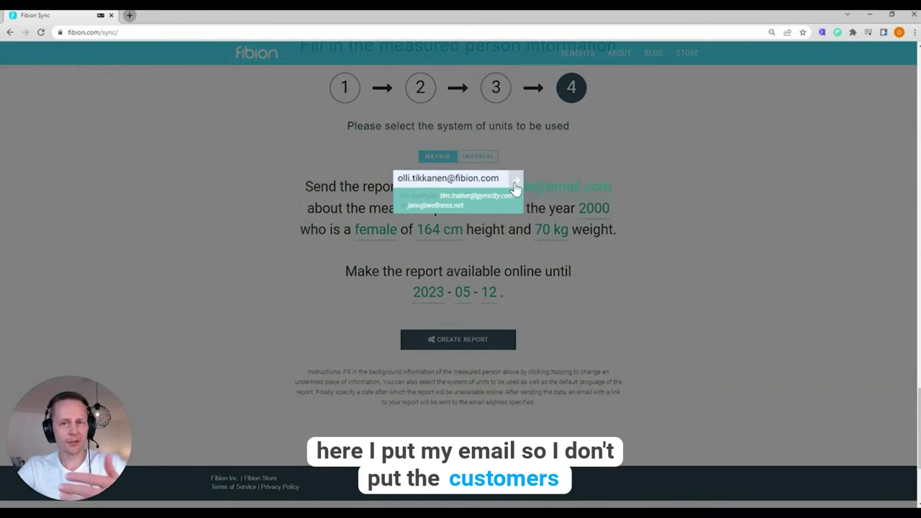
click(515, 186)
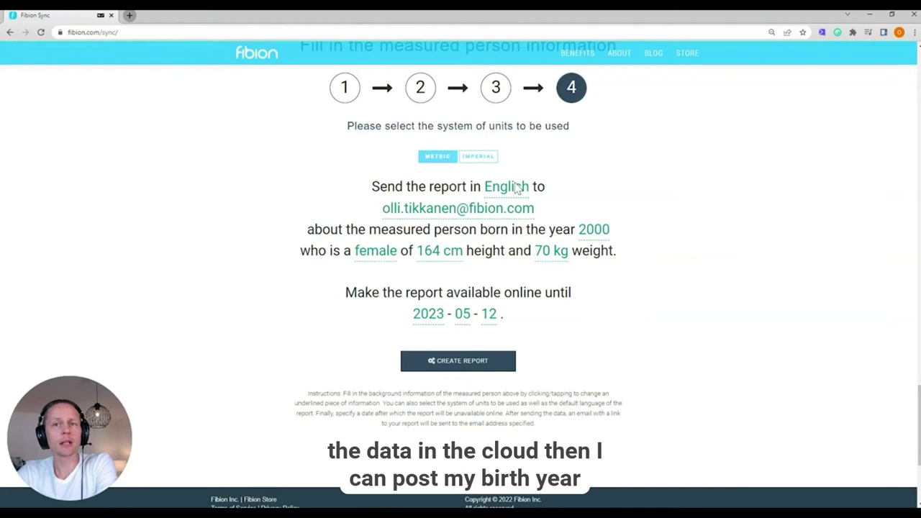
Set the birth year to 1981 and the gender to male
click(594, 229)
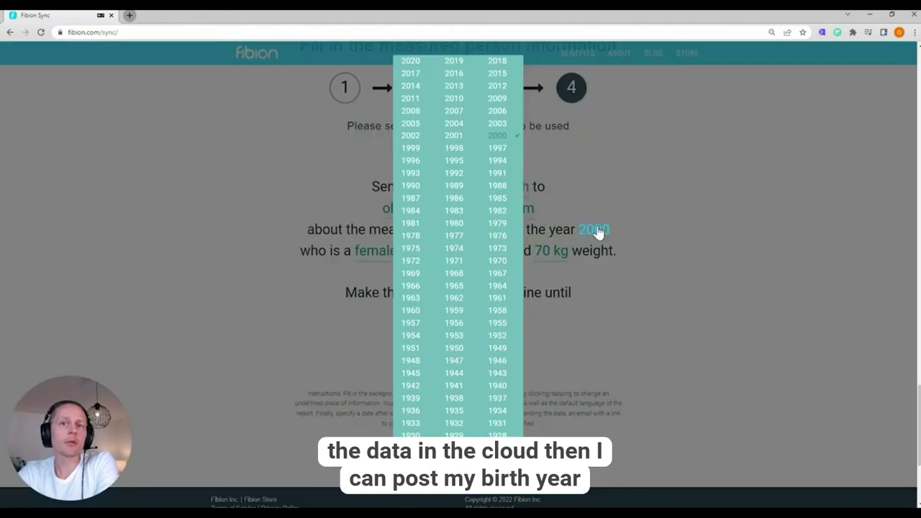
click(409, 224)
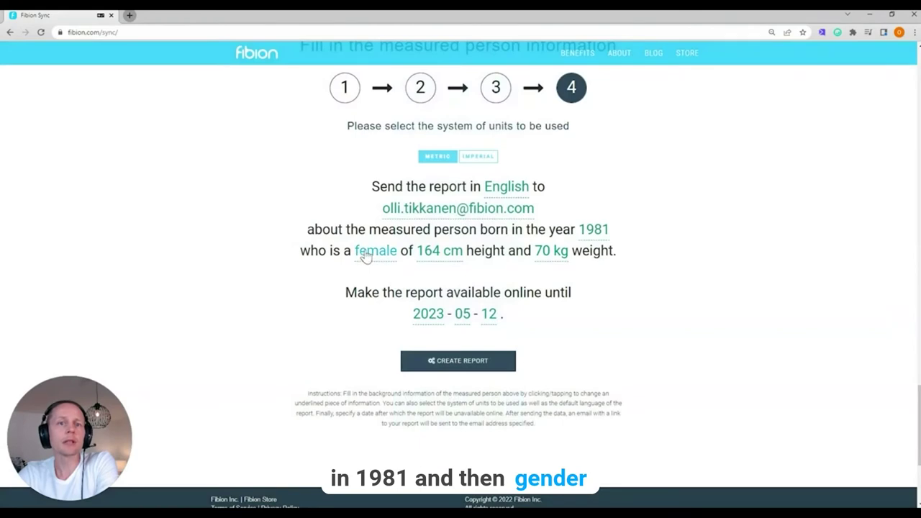
click(365, 253)
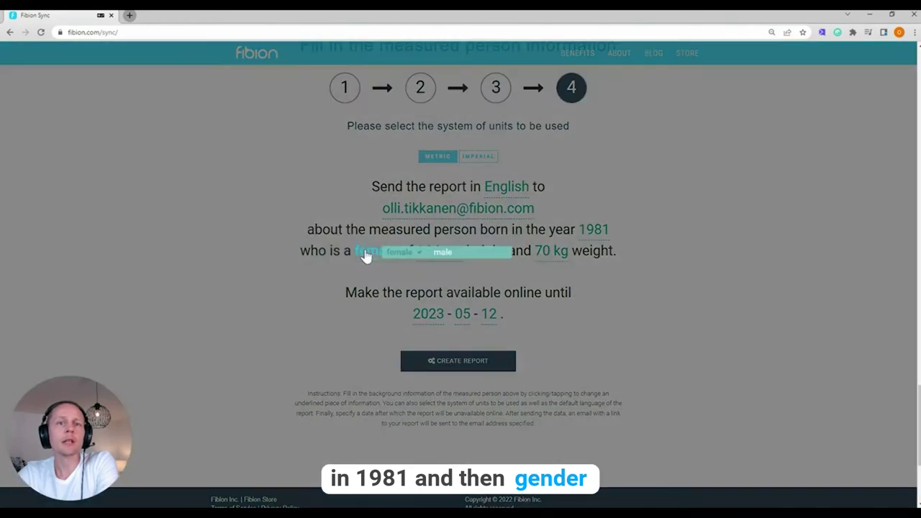
click(459, 258)
Set the height to 177 cm and the weight to 67 kg
click(430, 252)
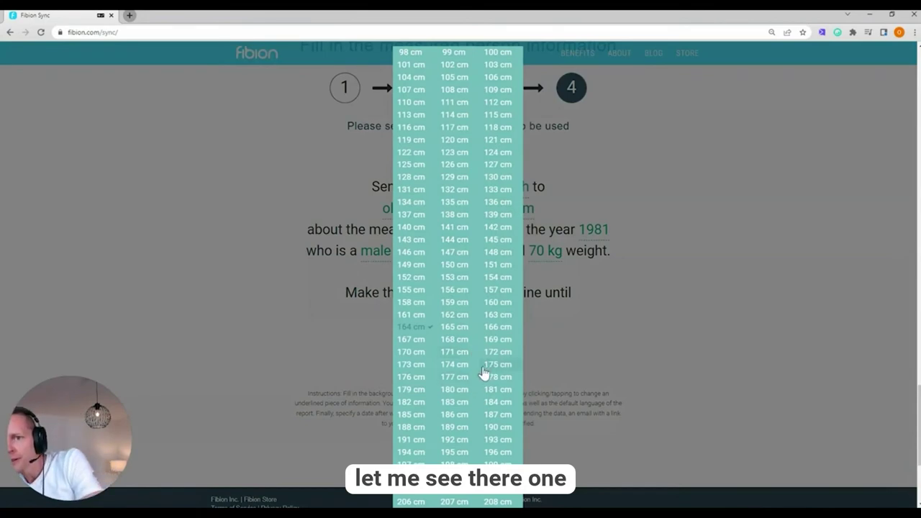
click(422, 373)
click(446, 253)
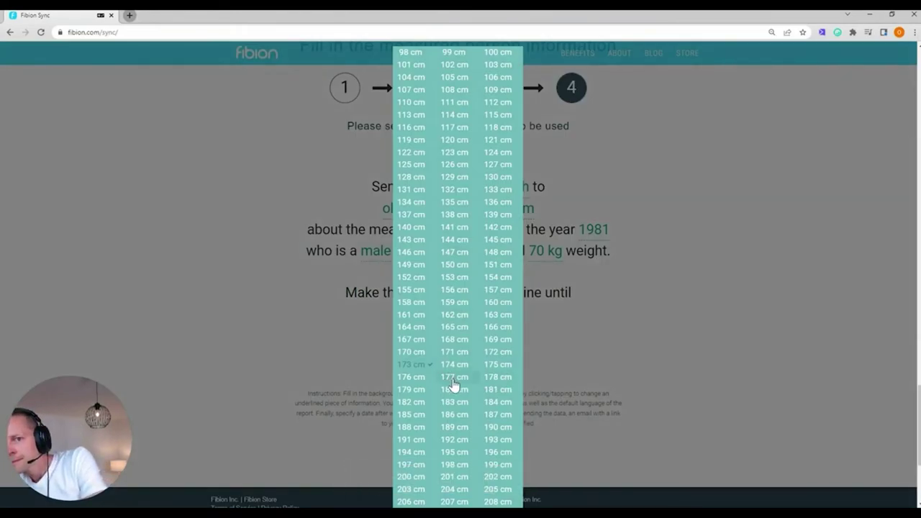
click(450, 385)
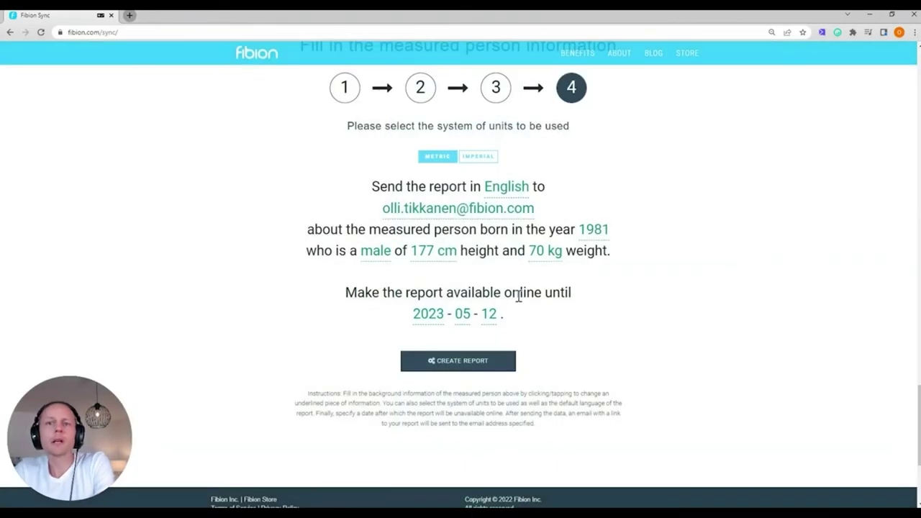
click(547, 252)
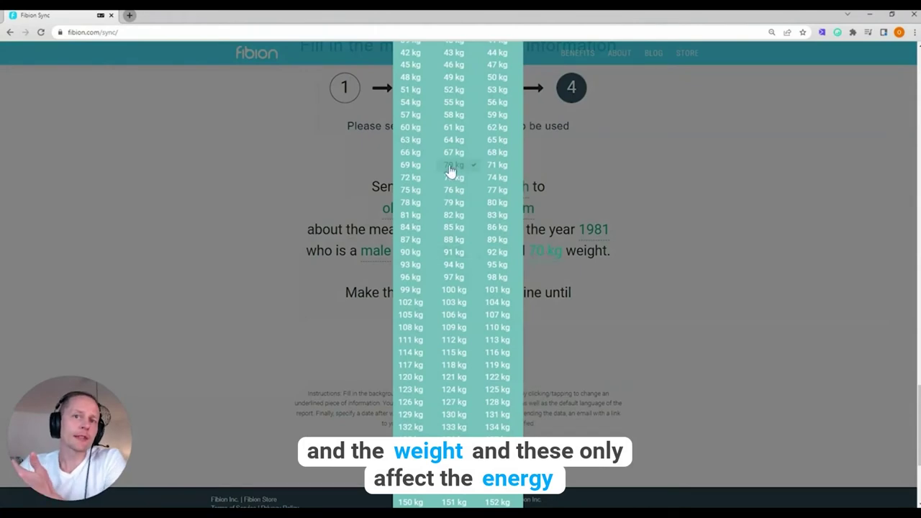
click(451, 153)
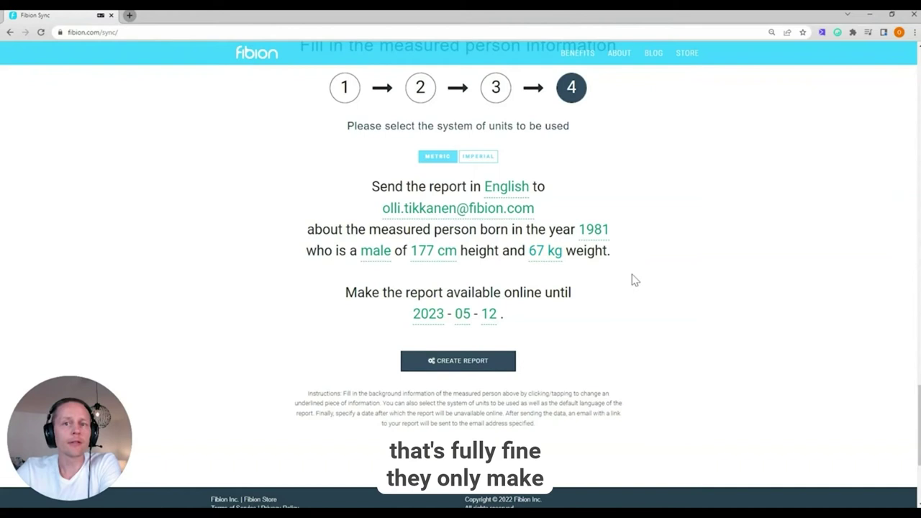
scroll(634, 280, down, 3)
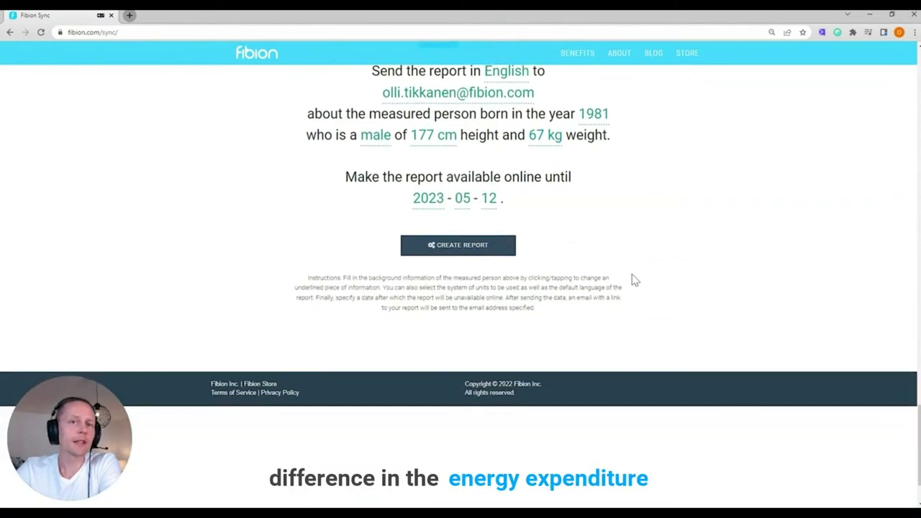
scroll(634, 280, up, 1)
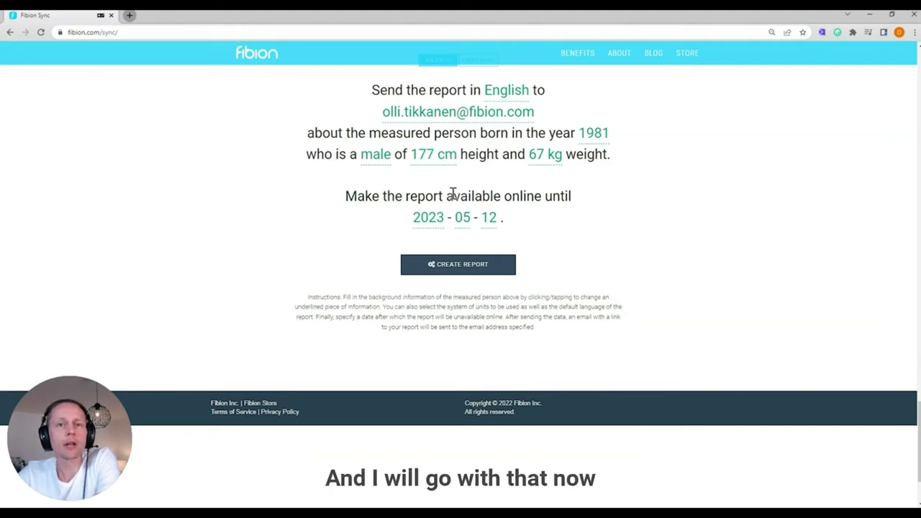
Run CREATE REPORT and let the data analysis finish until the erase-data prompt appears
click(438, 266)
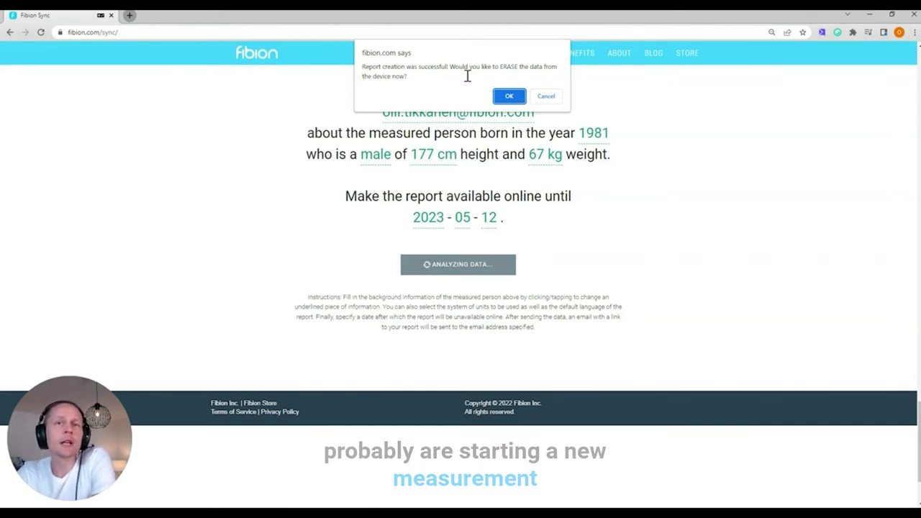
Cancel erasing the device data and follow the 'here' link to the finished report
click(546, 95)
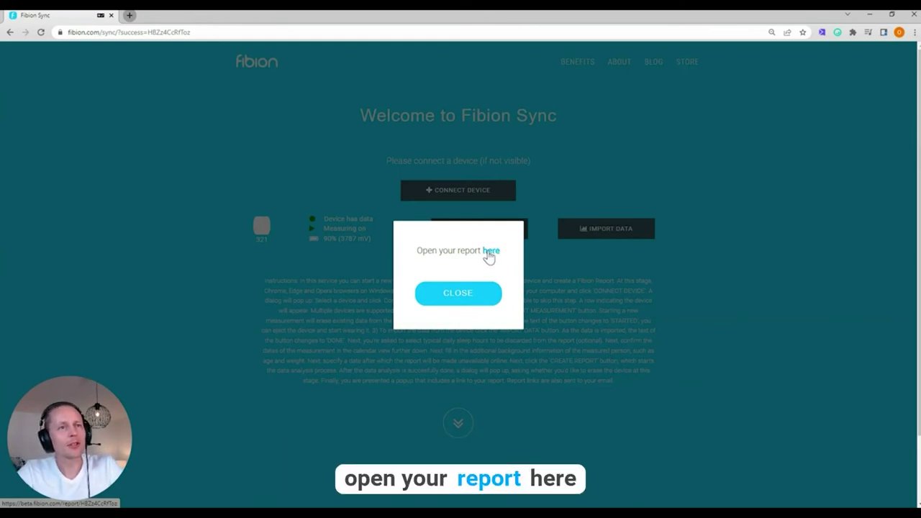
click(489, 251)
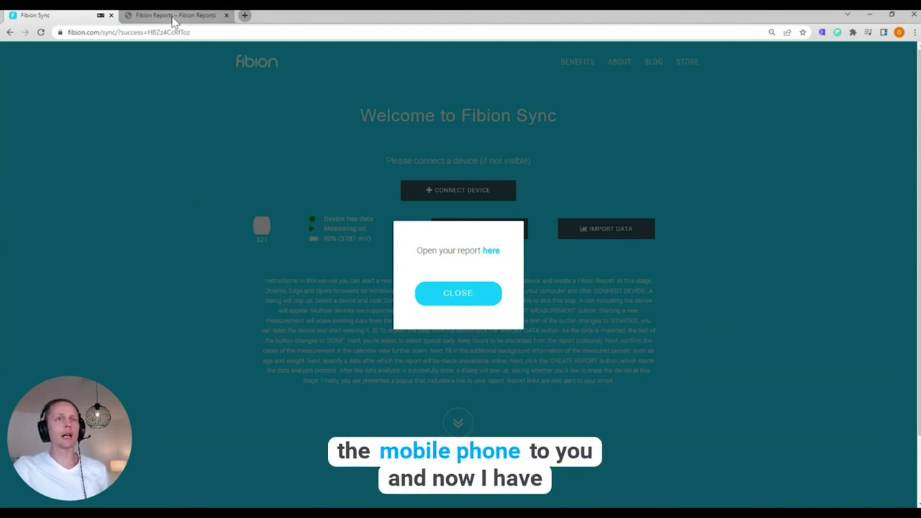
In the Fibion Reports tab, zoom in and view Recommendation Levels and Activity Balance (64p)
click(172, 17)
key(ctrl+plus)
key(ctrl+plus)
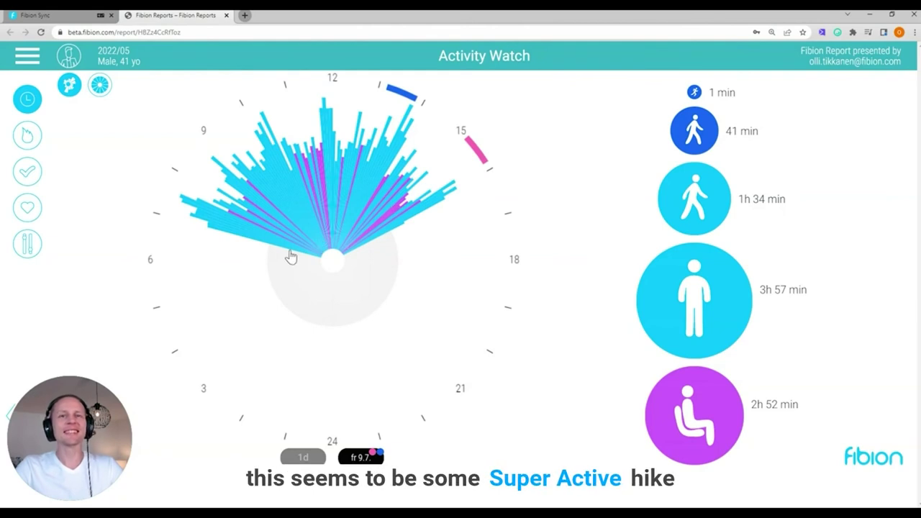
click(27, 181)
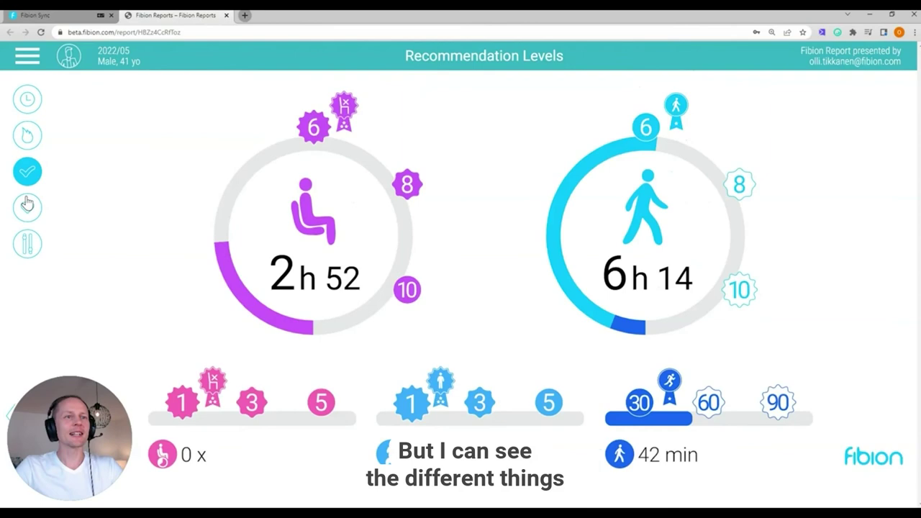
click(27, 206)
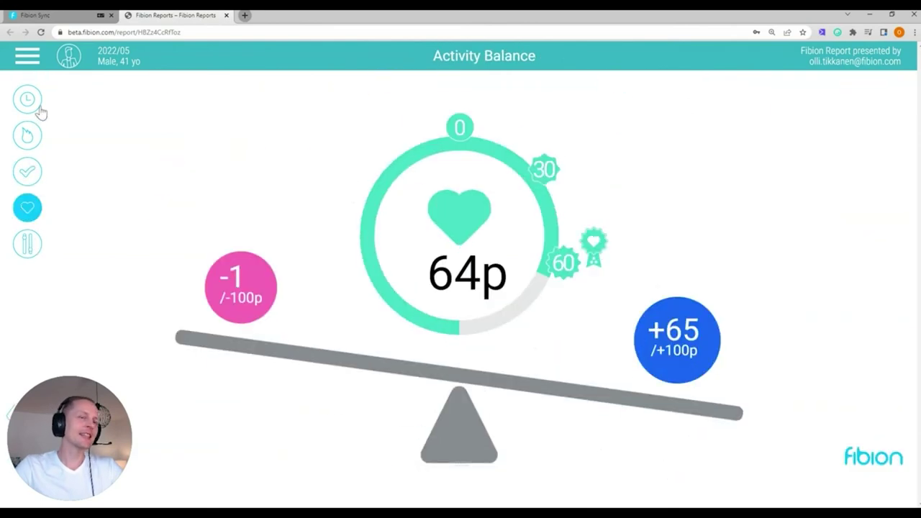
click(28, 56)
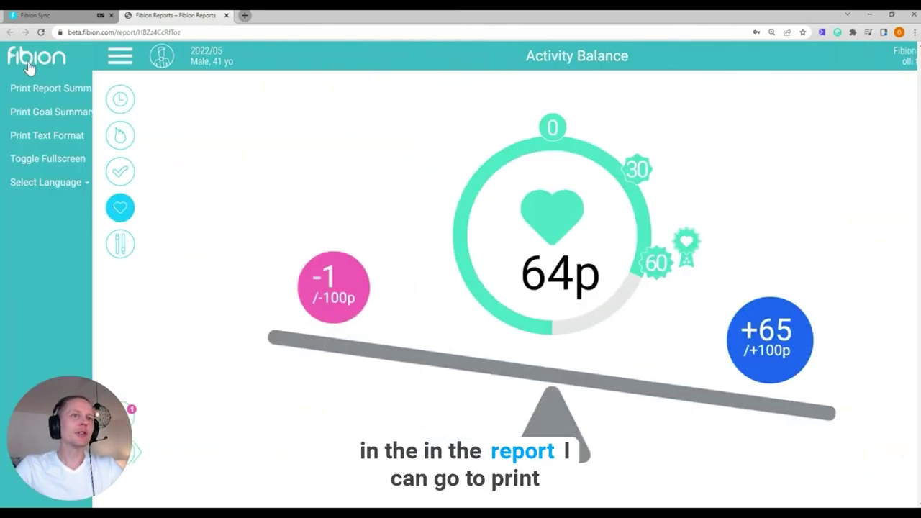
Preview the Print Report Summary, scroll through the Report Preview, and close it
click(50, 94)
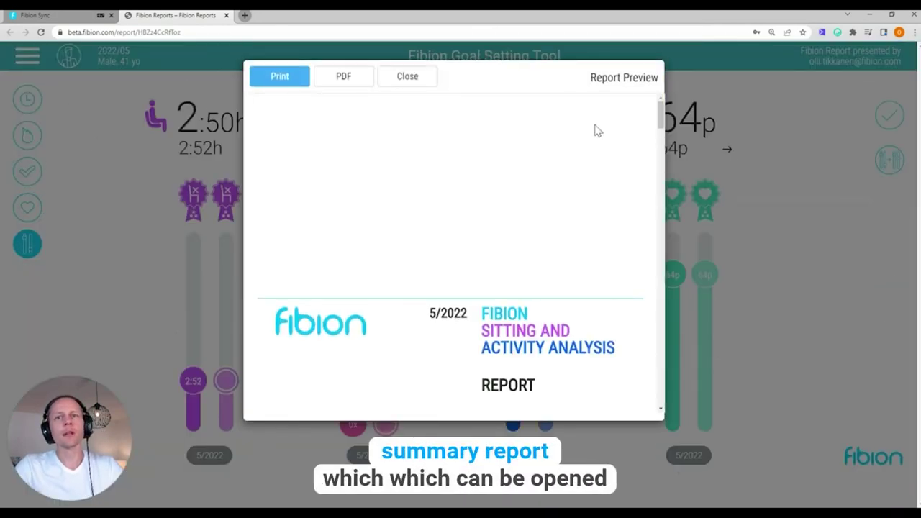
mouse_move(657, 117)
mouse_down()
mouse_move(633, 376)
mouse_move(658, 113)
mouse_up()
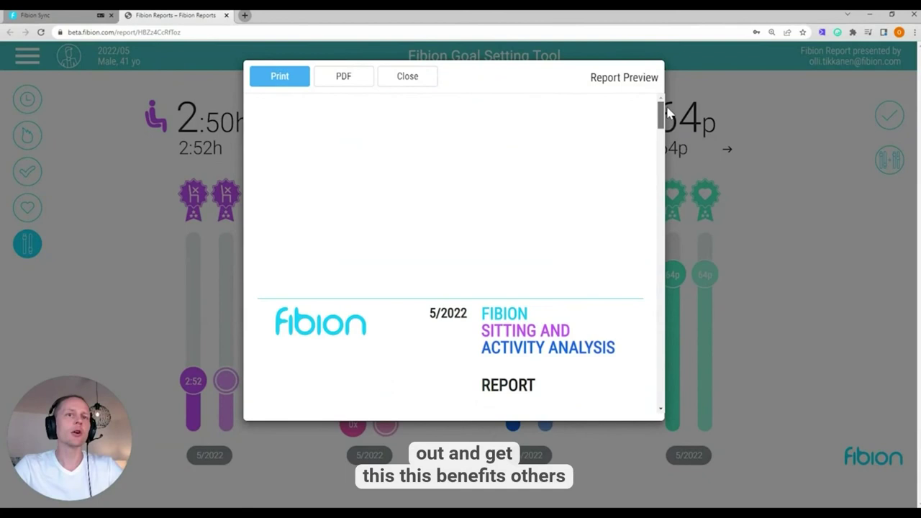
click(413, 85)
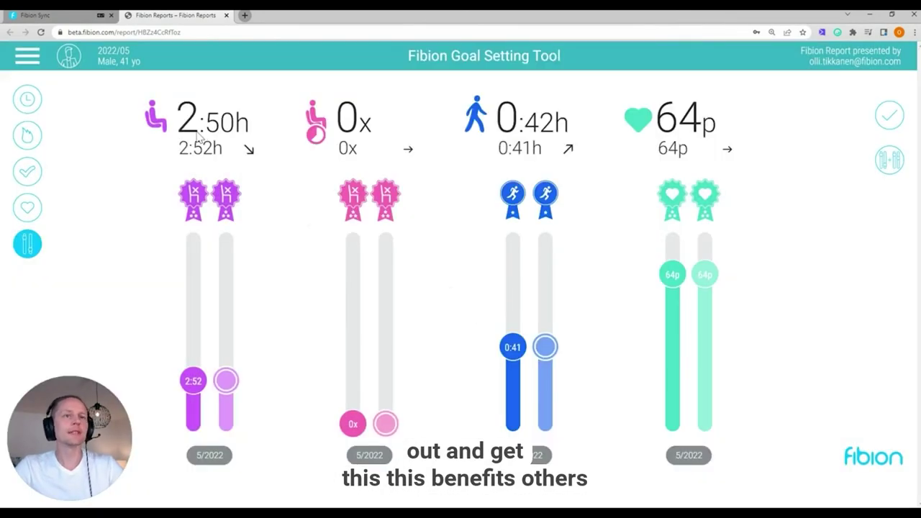